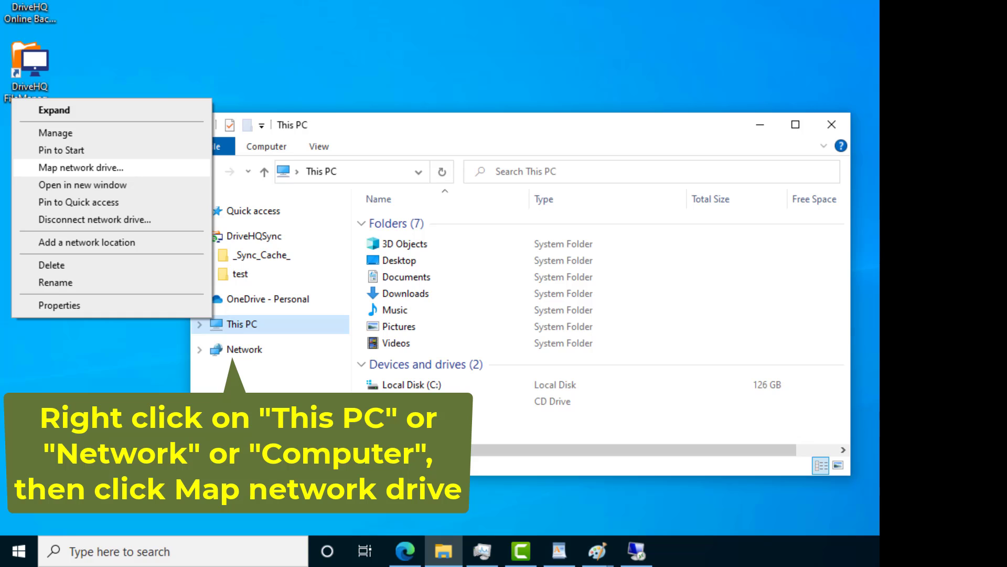
pyautogui.press('Return')
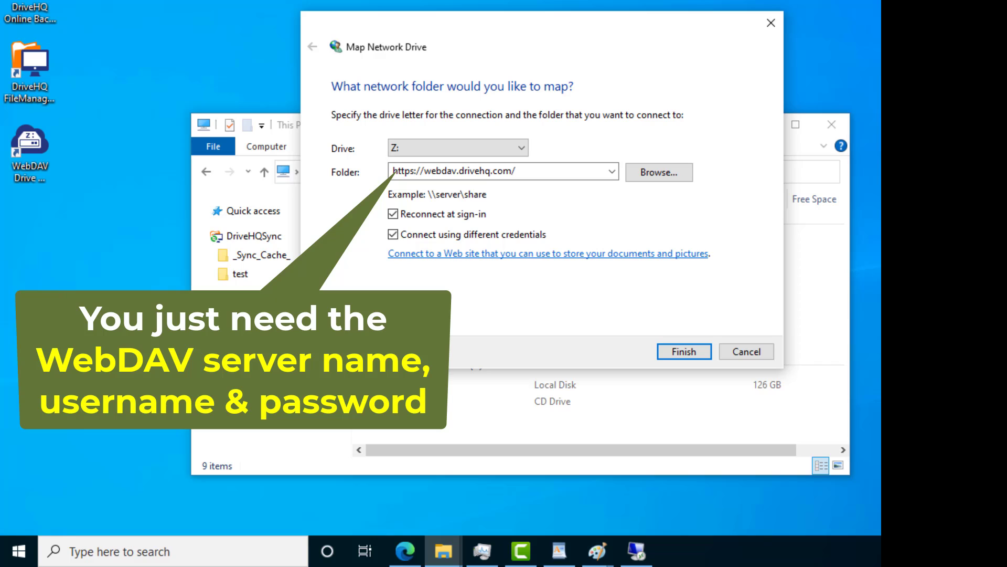
pyautogui.press('Return')
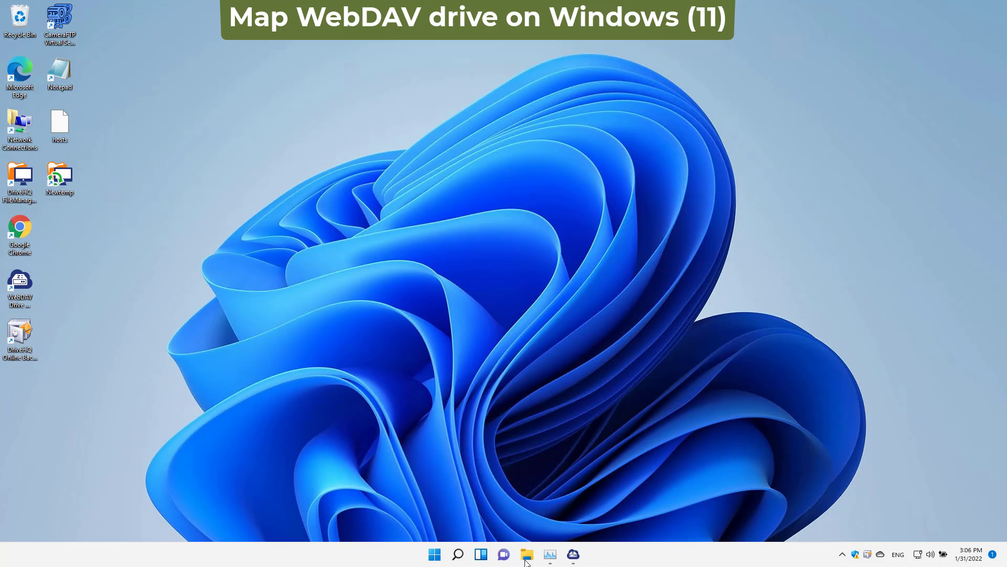
# - In a new File Explorer window, start the Map Network Drive wizard from Network
pyautogui.click(525, 559)
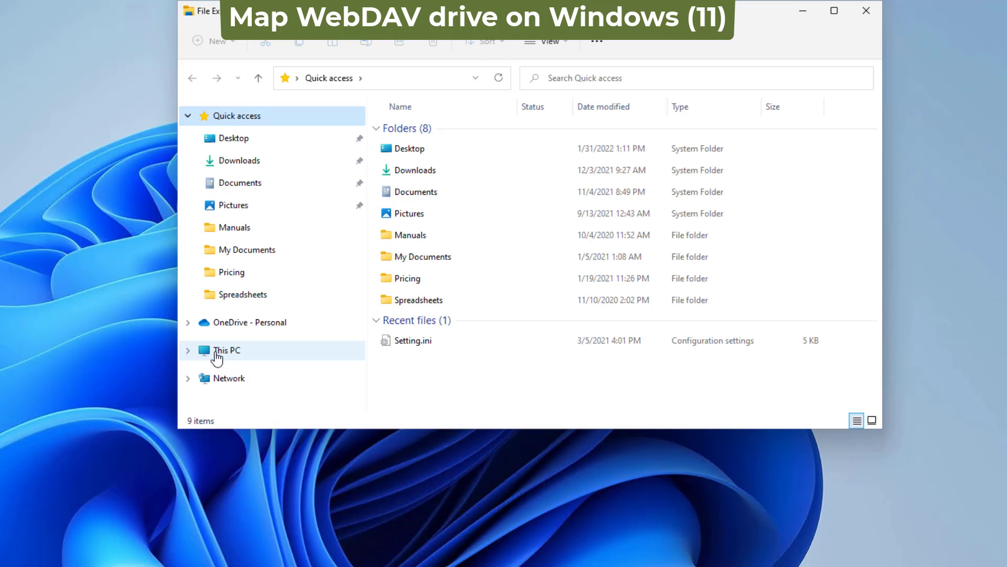
pyautogui.rightClick(411, 326)
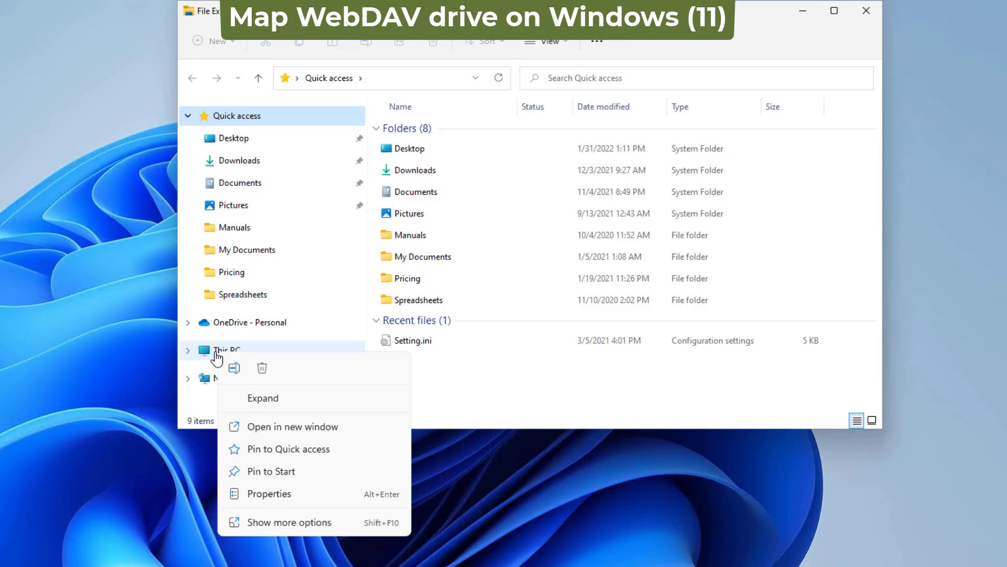
pyautogui.press('Escape')
pyautogui.rightClick(225, 380)
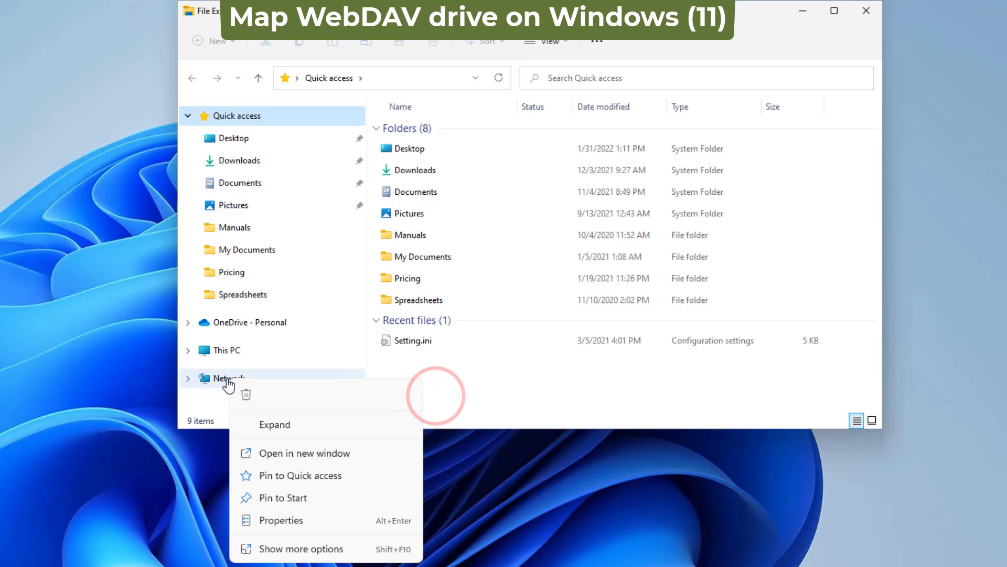
pyautogui.click(286, 549)
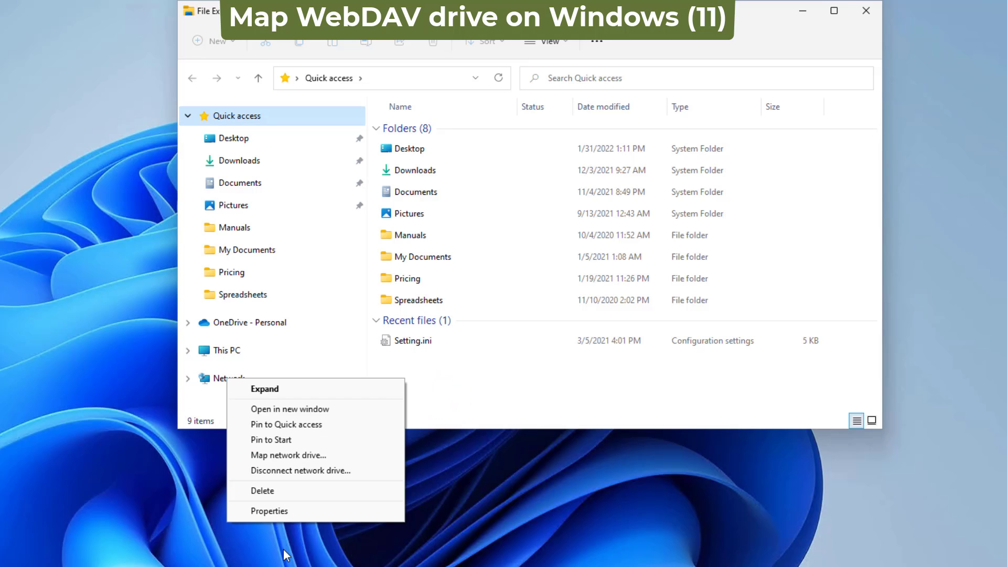
pyautogui.click(285, 454)
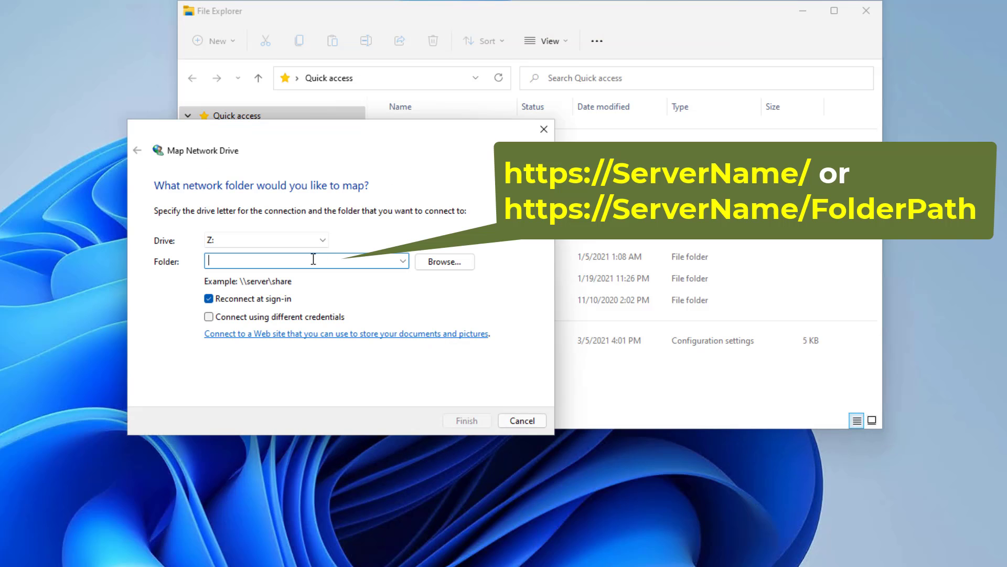
pyautogui.click(314, 260)
pyautogui.write('https://webdav.drivehq.com')
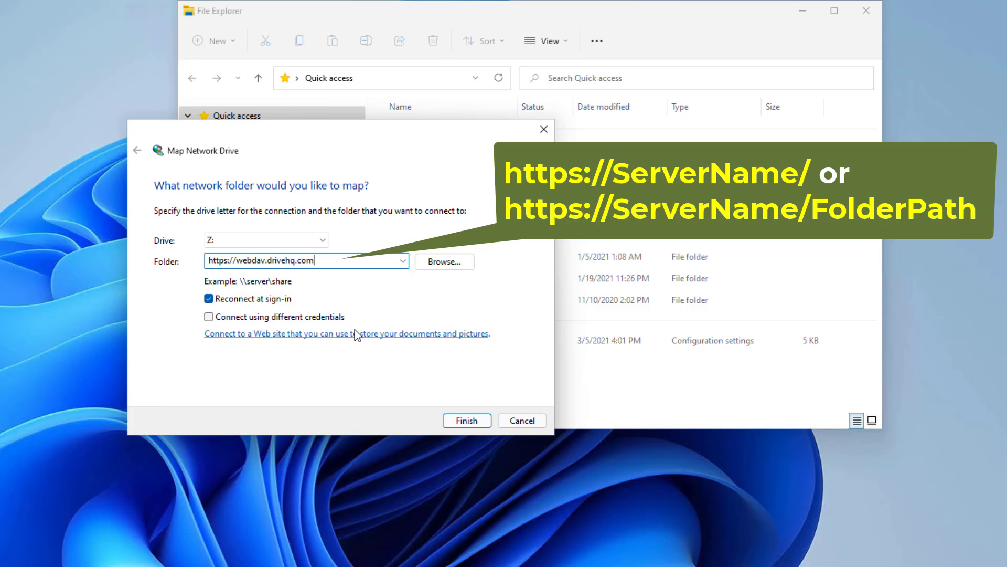
pyautogui.click(209, 317)
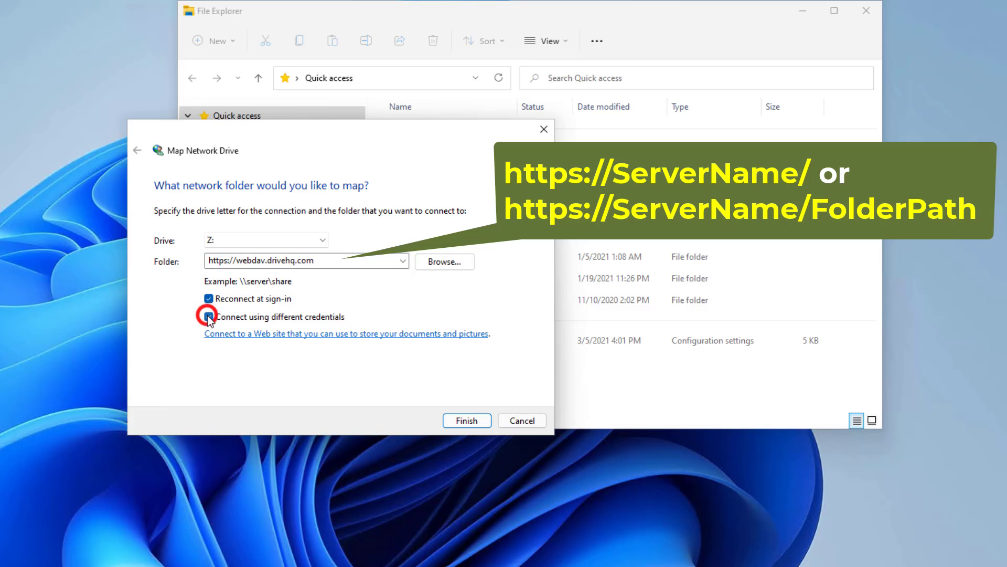
pyautogui.click(486, 421)
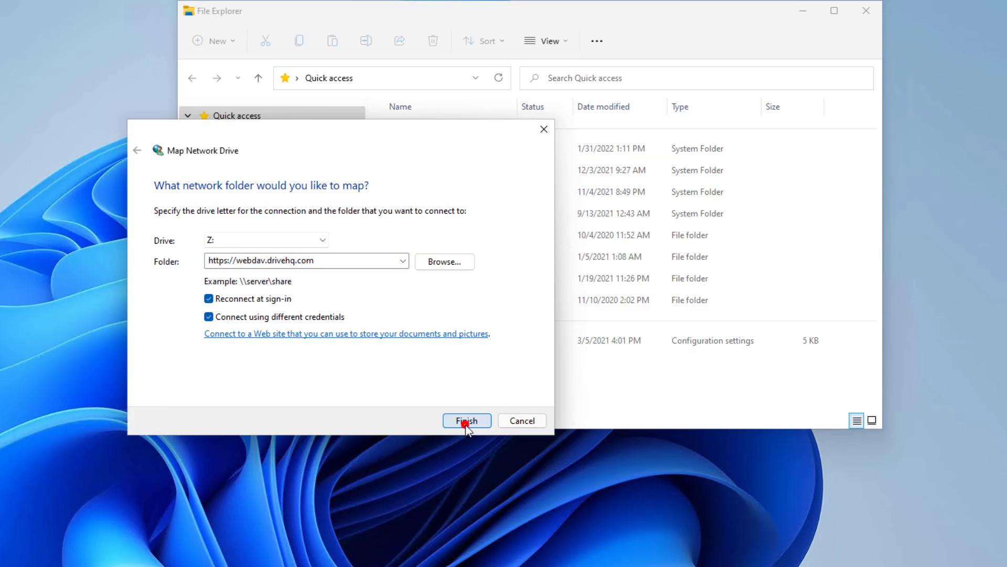
pyautogui.click(168, 179)
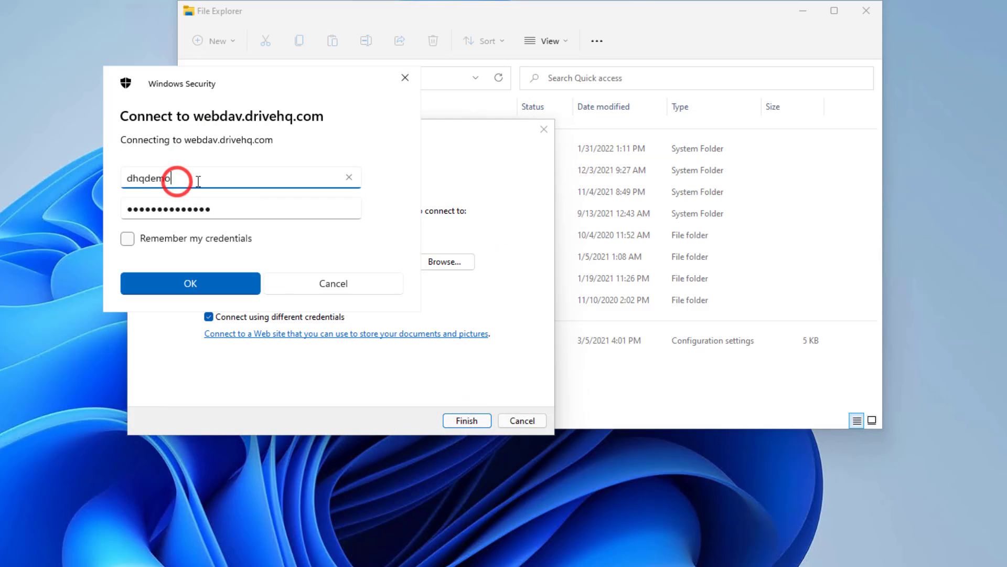
pyautogui.click(127, 239)
pyautogui.click(190, 283)
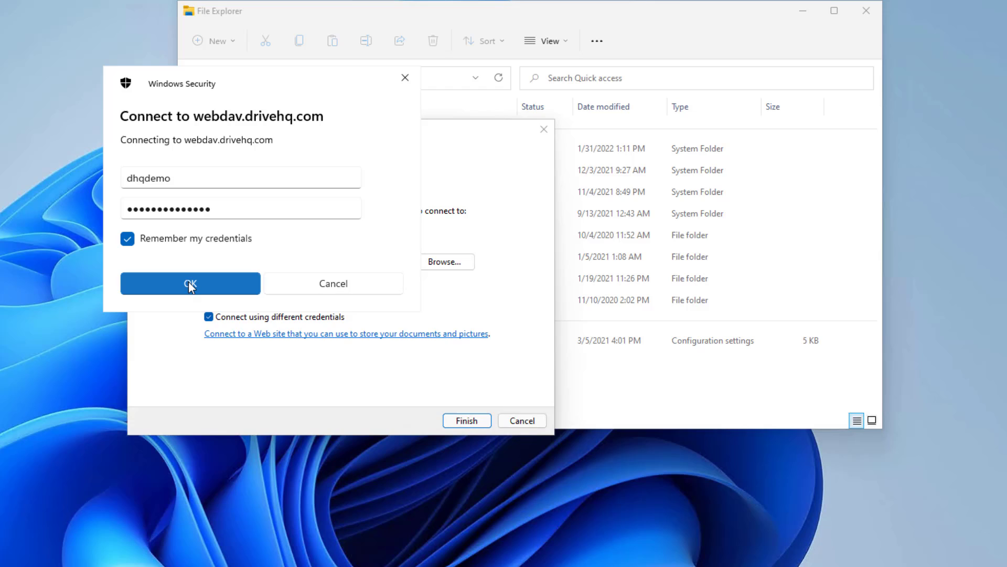
pyautogui.click(207, 369)
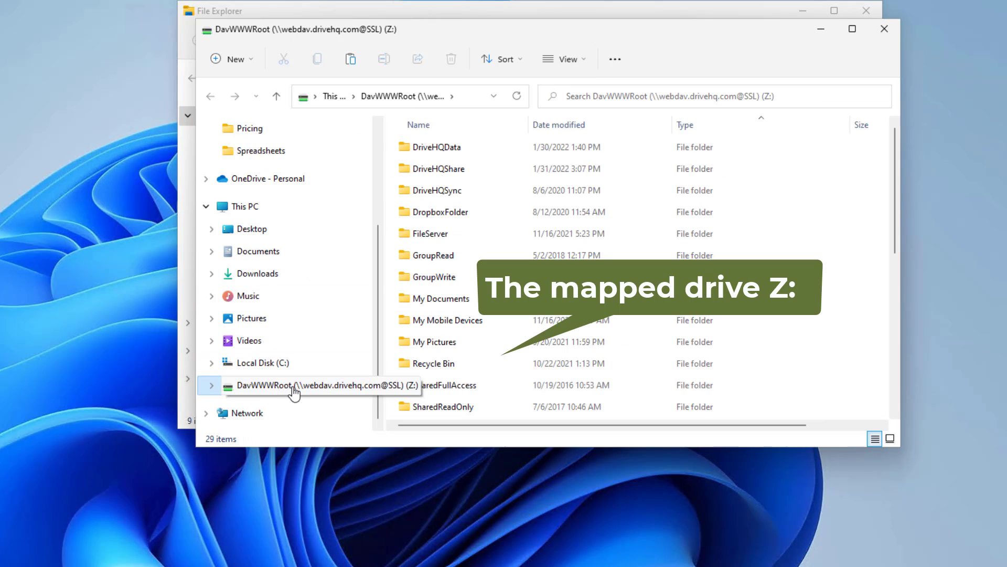
# - Rename drive Z: in the navigation pane to 'CloudDrive1'
pyautogui.moveTo(895, 241)
pyautogui.mouseDown()
pyautogui.moveTo(888, 349)
pyautogui.moveTo(889, 255)
pyautogui.mouseUp()
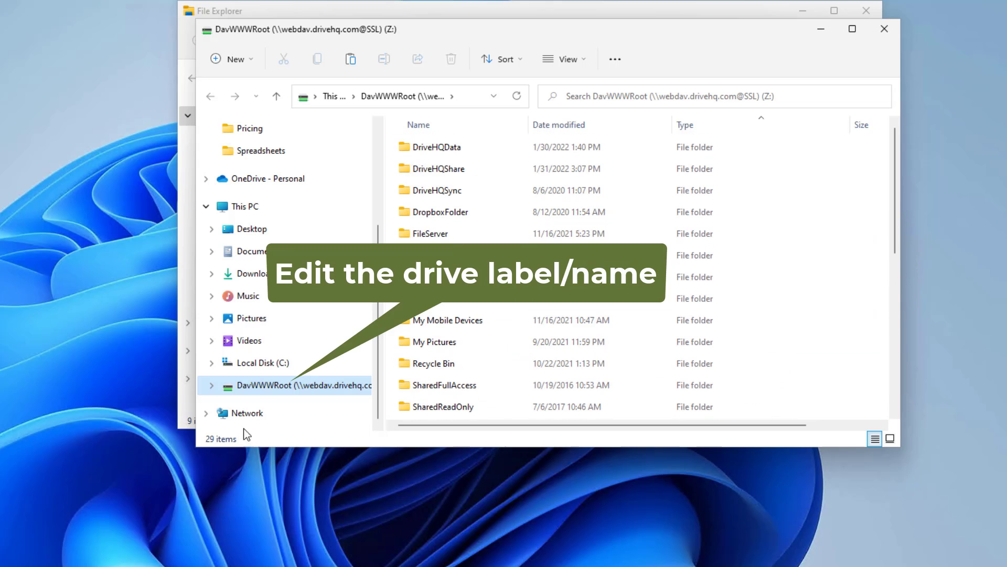
pyautogui.rightClick(261, 390)
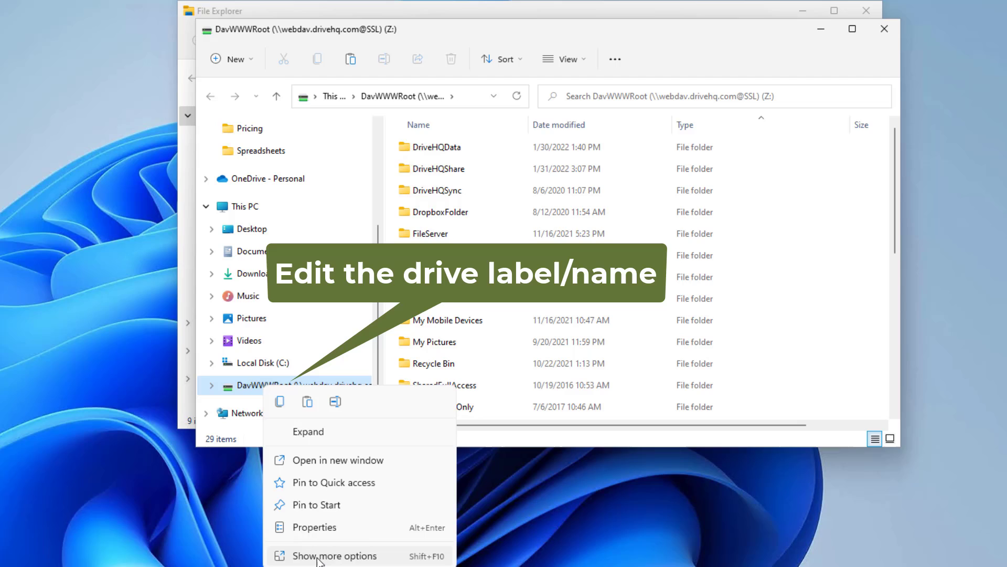
pyautogui.click(318, 556)
pyautogui.click(293, 391)
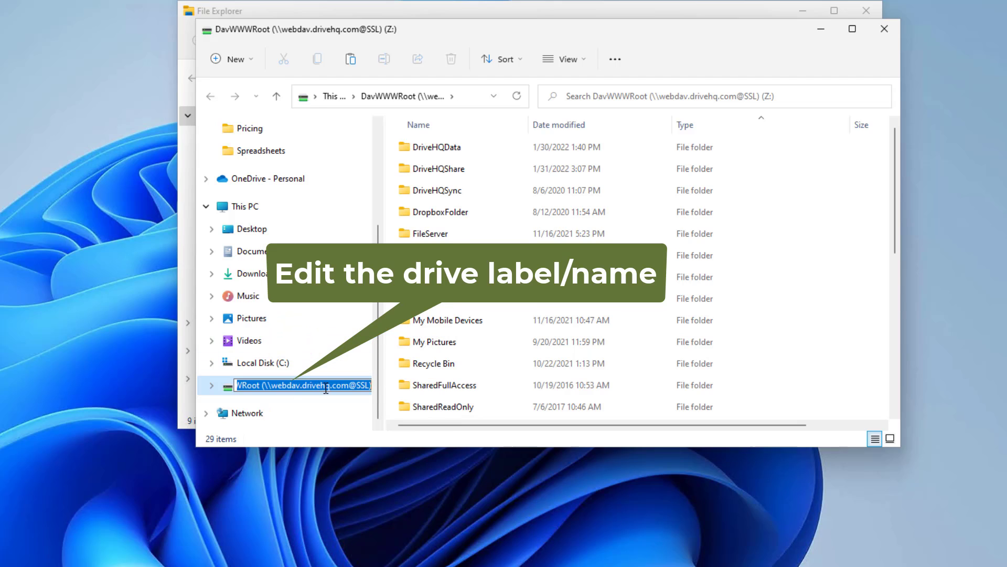
pyautogui.write('CloudDrive1')
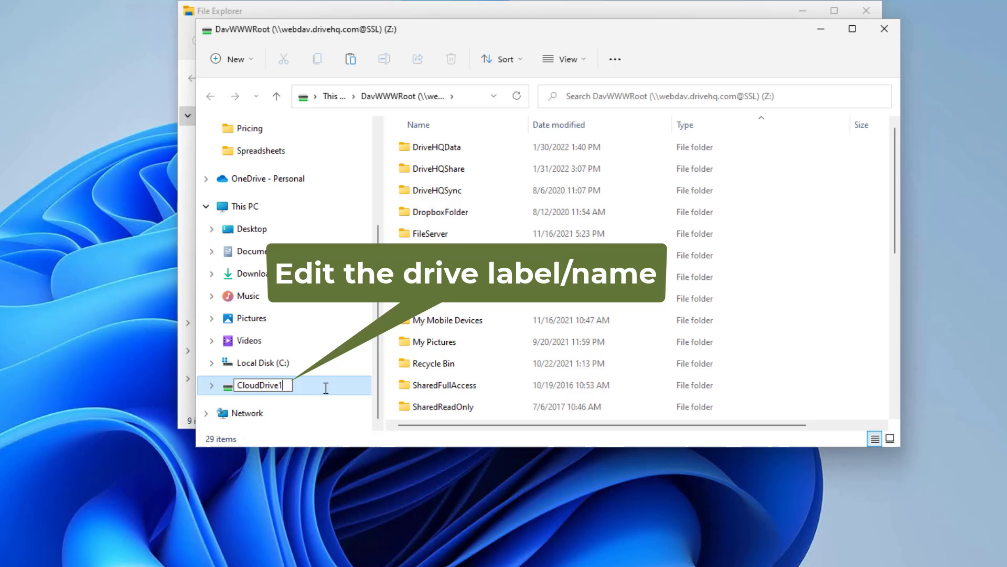
pyautogui.press('Return')
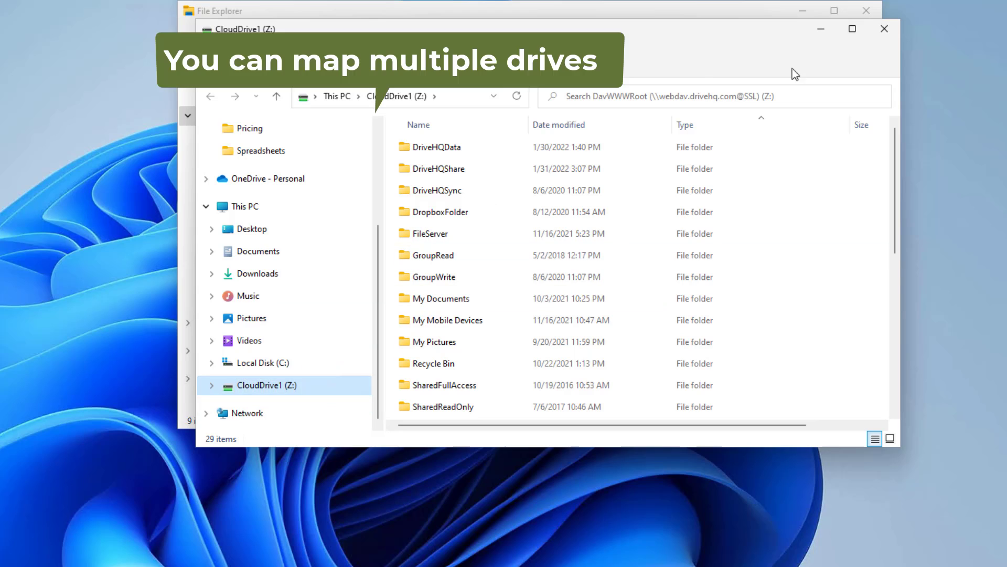
pyautogui.click(881, 29)
pyautogui.rightClick(226, 351)
pyautogui.click(281, 522)
pyautogui.click(259, 409)
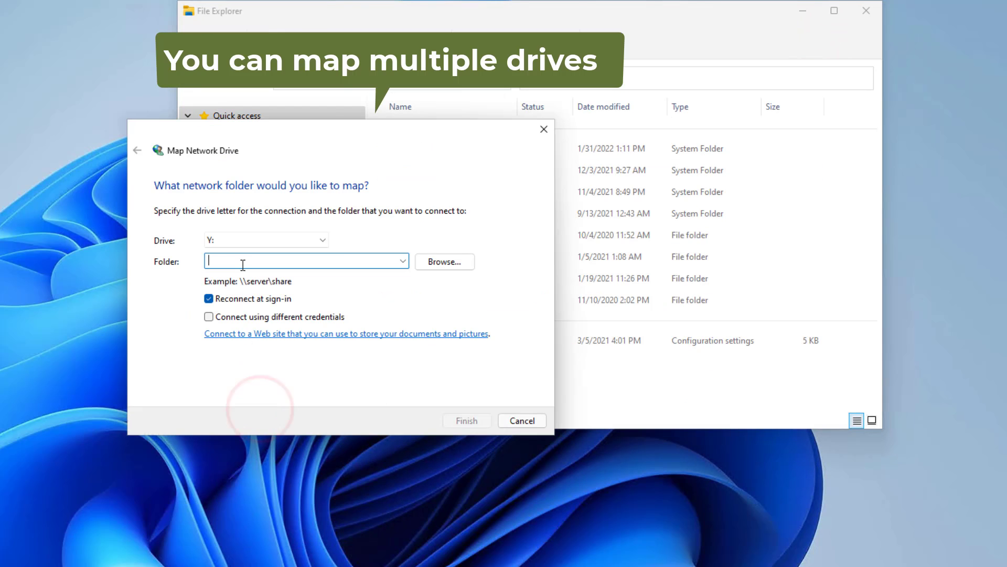
pyautogui.write('https://webdav.drive')
pyautogui.write('hq.com/DriveHQShare/YourCompanyName/')
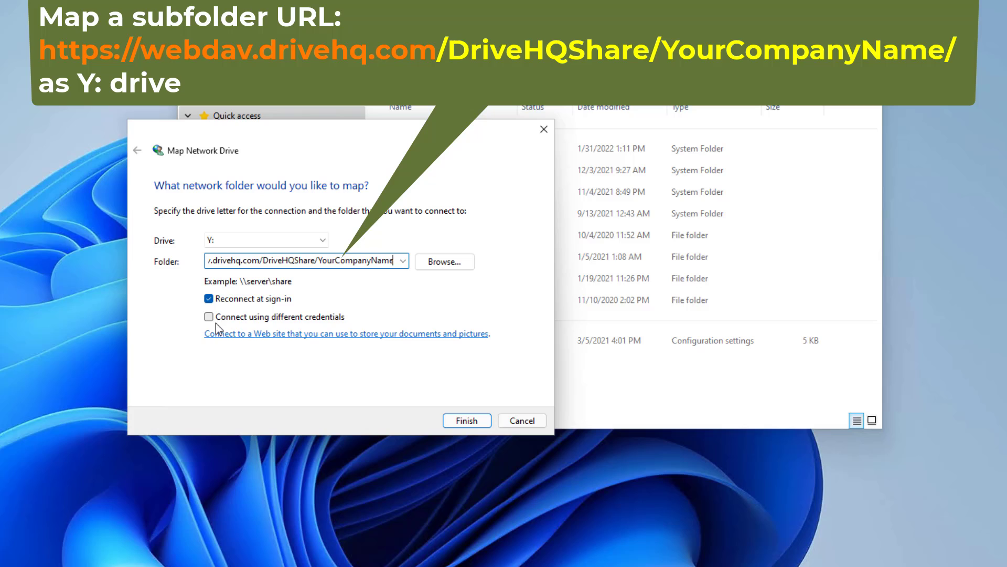
pyautogui.click(209, 316)
pyautogui.click(461, 420)
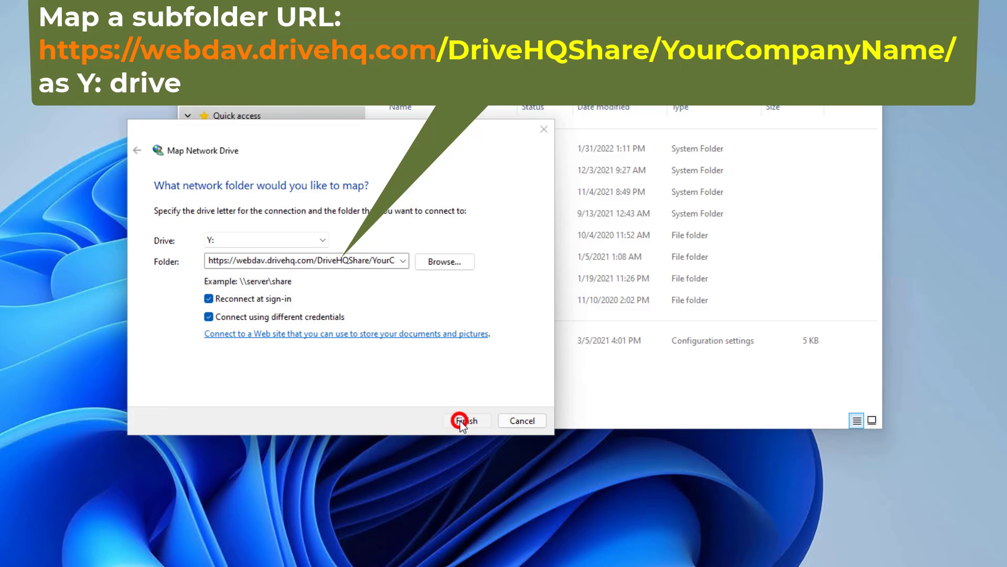
pyautogui.click(127, 239)
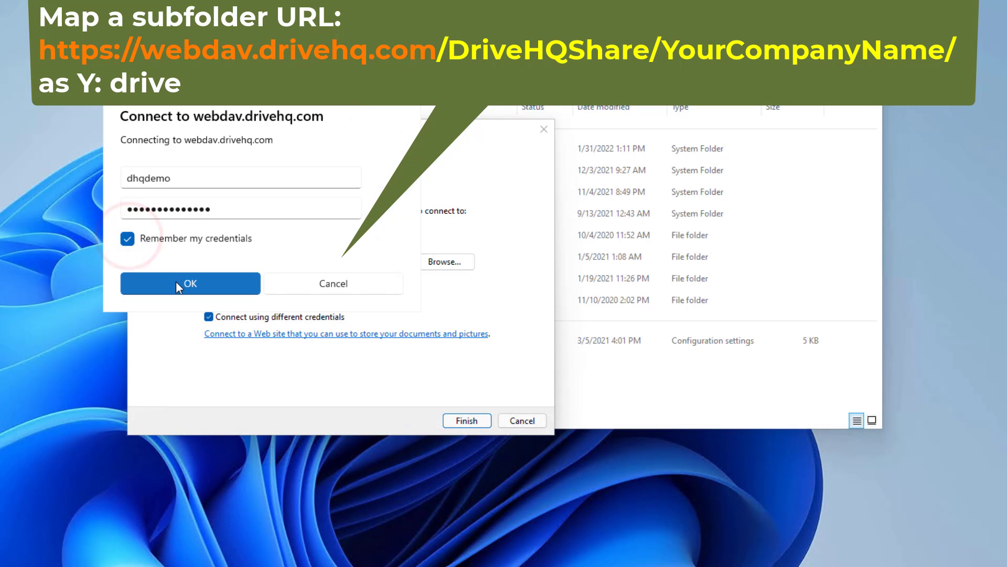
pyautogui.click(191, 283)
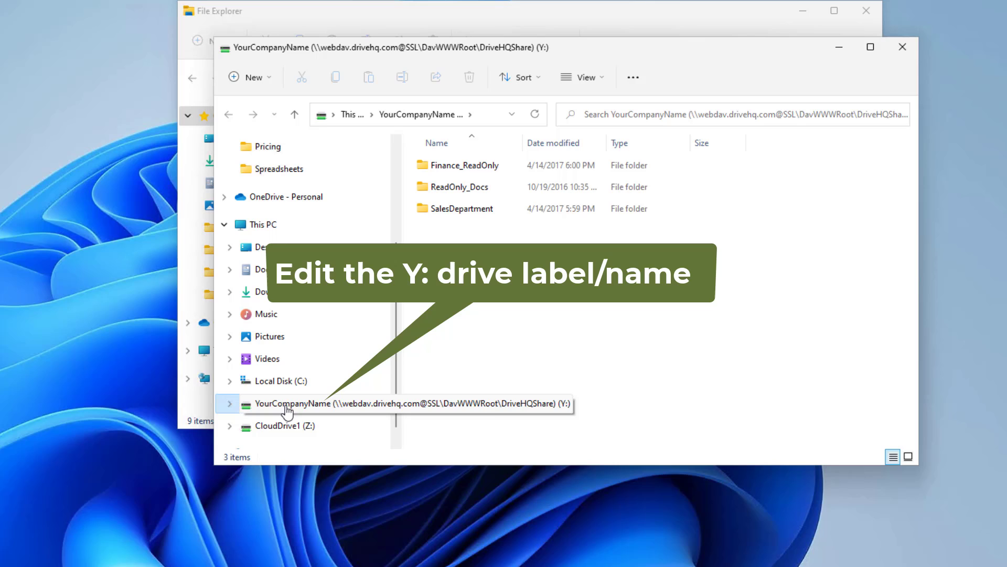
# - Rename drive Y: to 'YourCompany' and compare it with Z:\DriveHQShare\YourCompanyName
pyautogui.rightClick(287, 407)
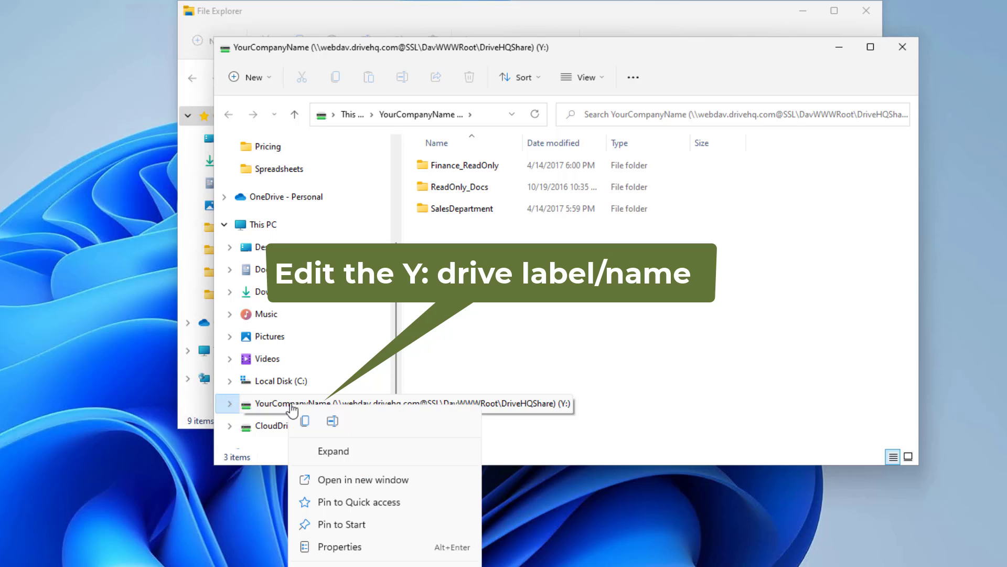
pyautogui.click(324, 352)
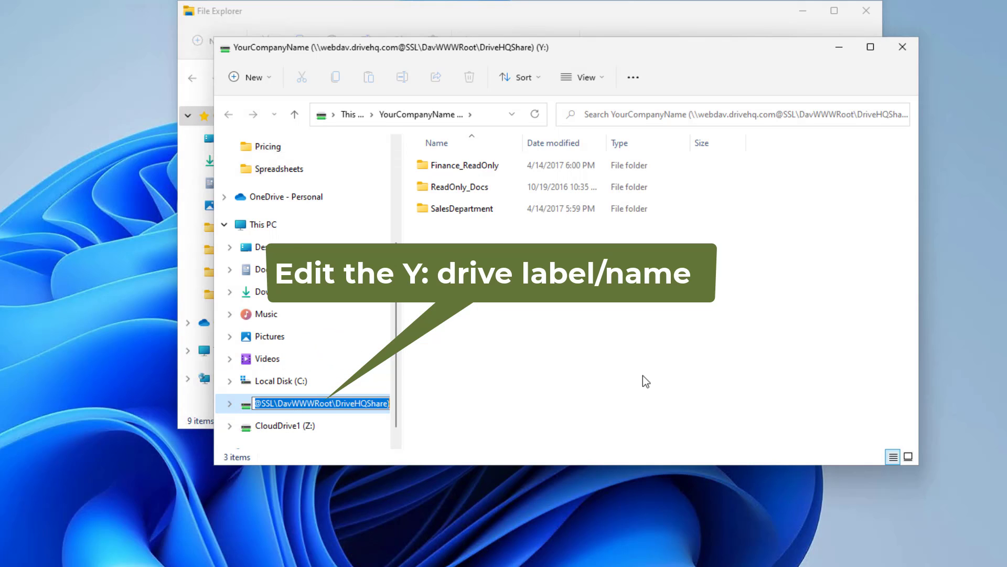
pyautogui.write('YourCompany')
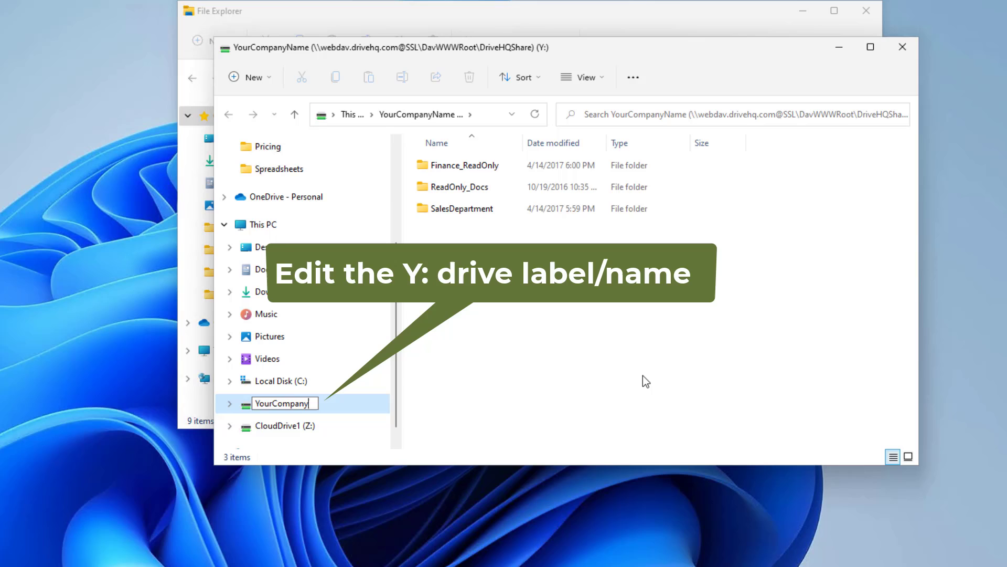
pyautogui.press('Return')
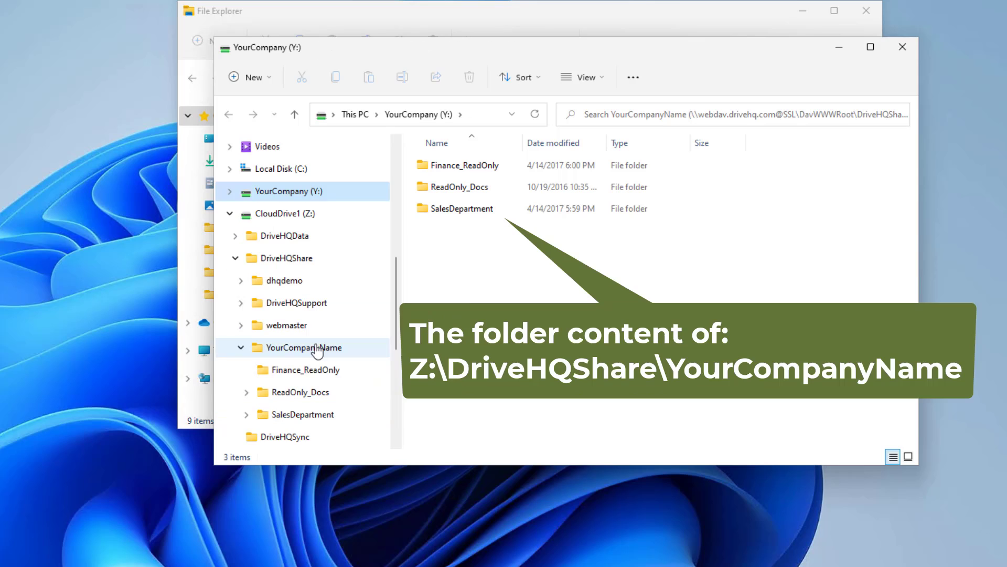
pyautogui.click(321, 350)
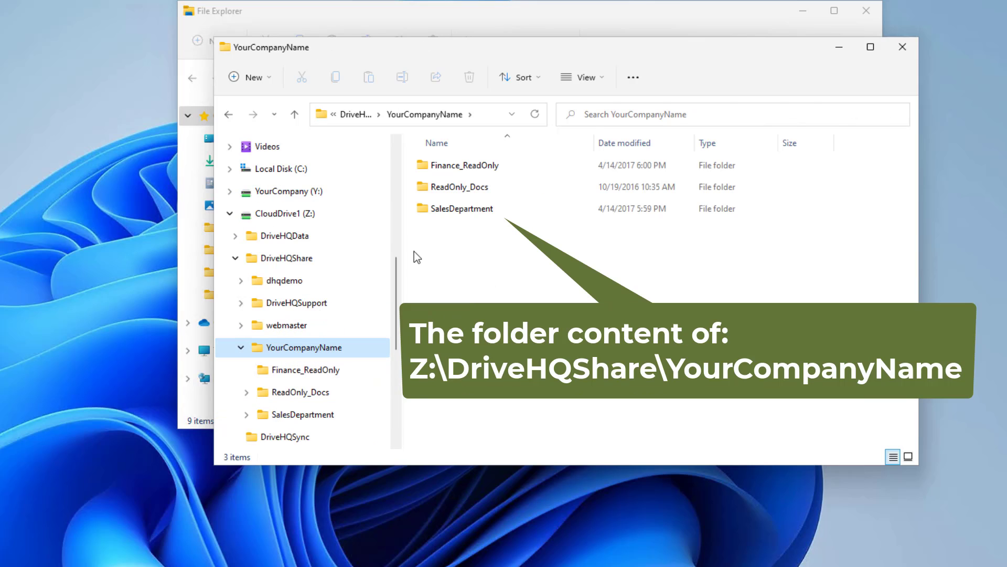
pyautogui.click(288, 191)
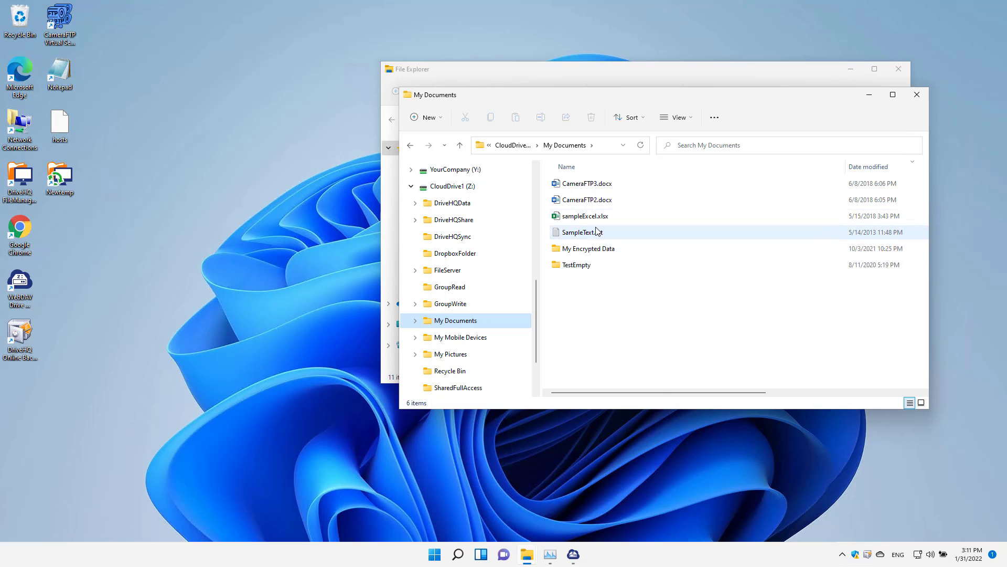
# - Open sampleExcel.xlsx from the mapped drive, enter 'Test' in cell I3, and save it
pyautogui.doubleClick(719, 217)
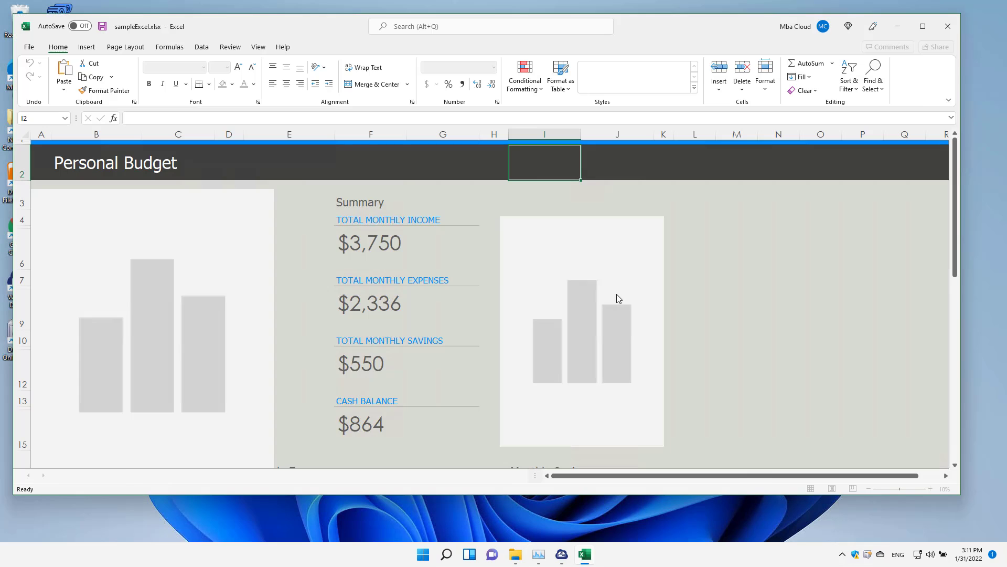
pyautogui.click(545, 197)
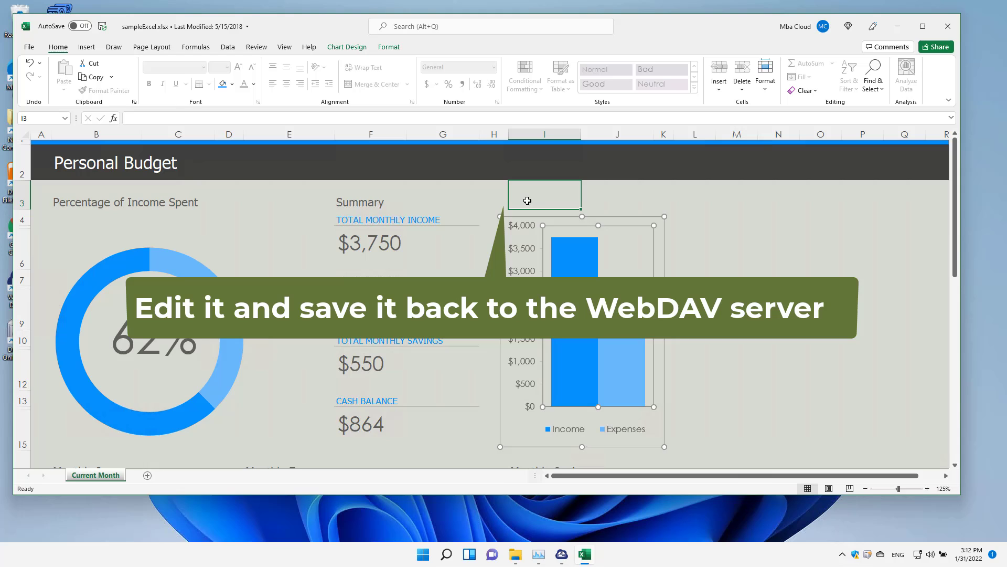
pyautogui.write('Test')
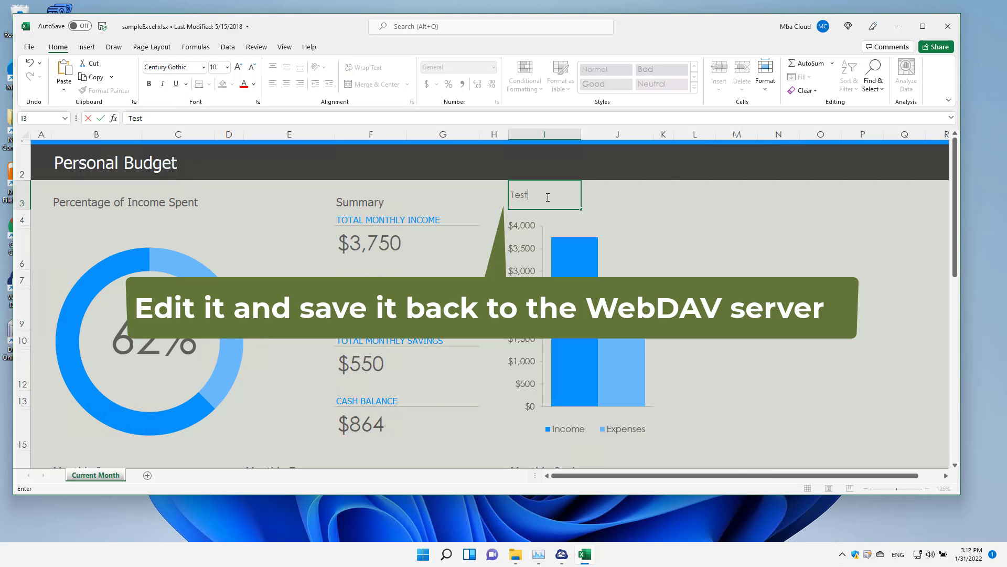
pyautogui.click(653, 197)
pyautogui.click(103, 26)
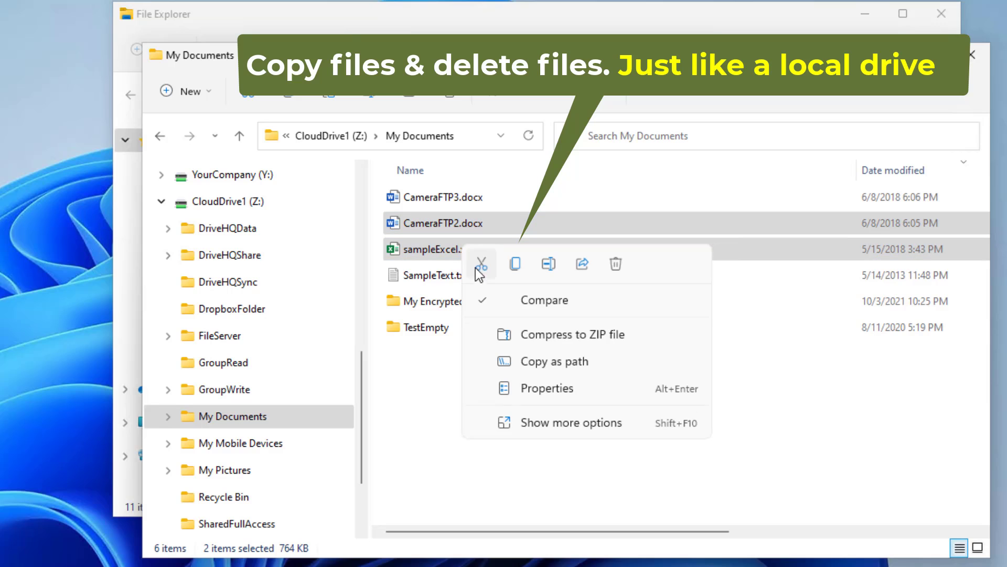
# - Paste copies of CameraFTP2.docx and sampleExcel.xlsx into My Documents
pyautogui.click(513, 267)
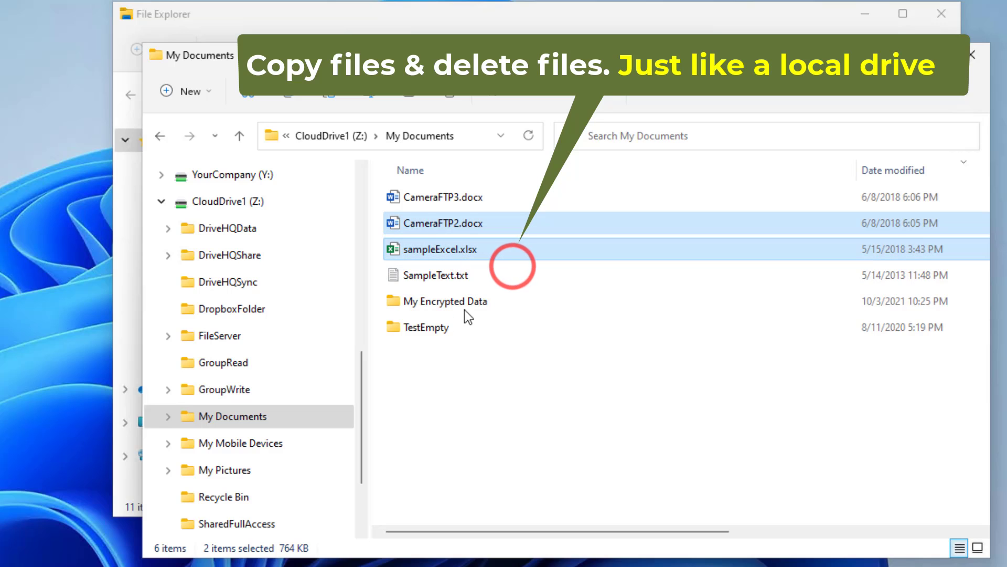
pyautogui.click(436, 353)
pyautogui.rightClick(436, 354)
pyautogui.click(459, 374)
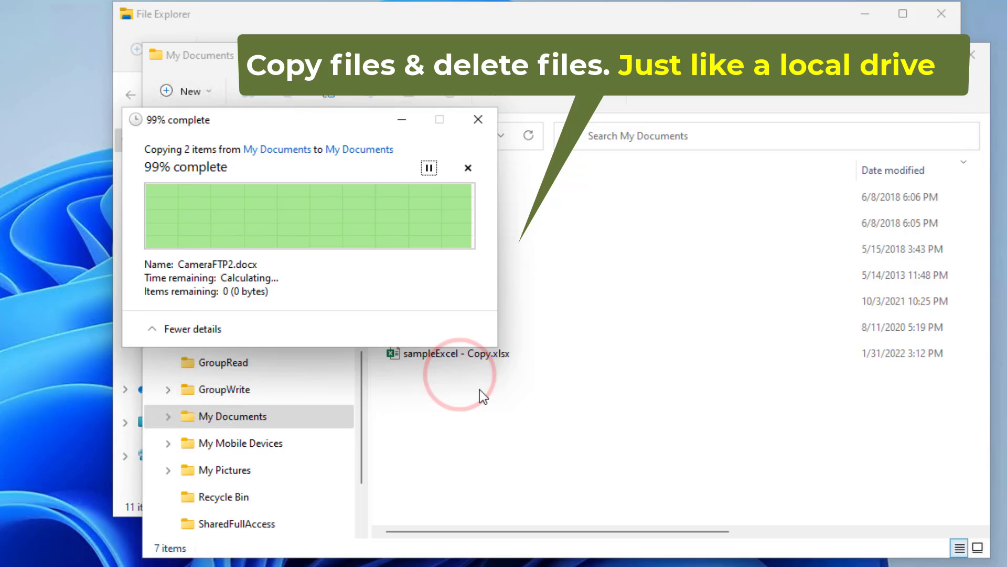
# - Delete 'CameraFTP2 - Copy.docx', keeping 'sampleExcel - Copy.xlsx'
pyautogui.click(420, 354)
pyautogui.click(442, 382)
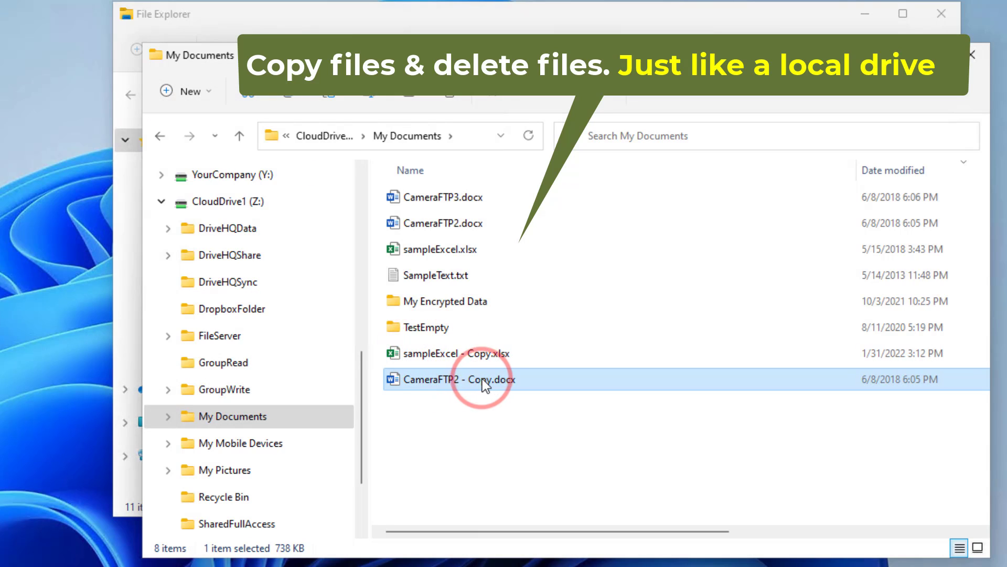
pyautogui.press('Delete')
pyautogui.click(328, 410)
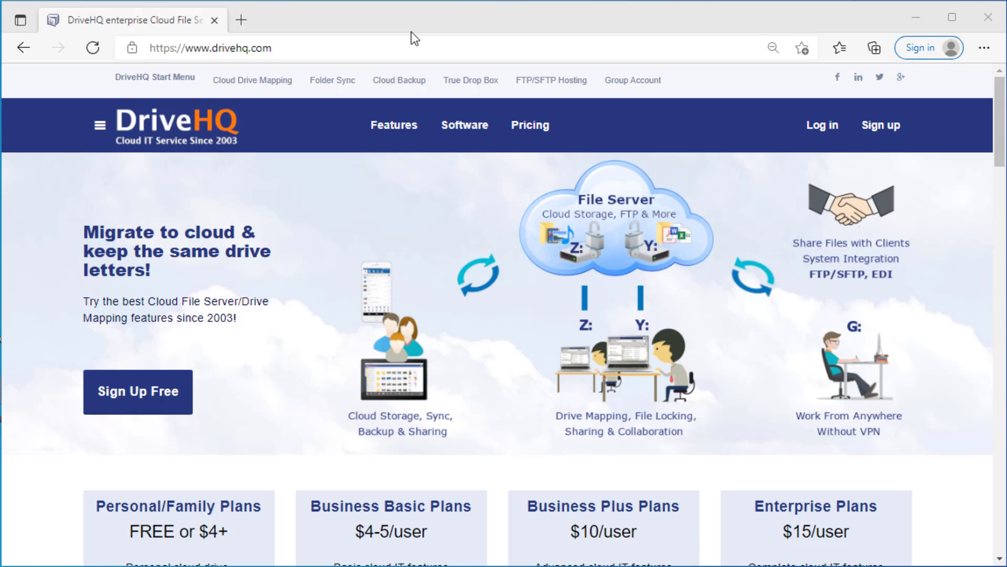
# - Go to DriveHQ's Cloud Drive Mapping page from the top navigation bar
pyautogui.click(246, 81)
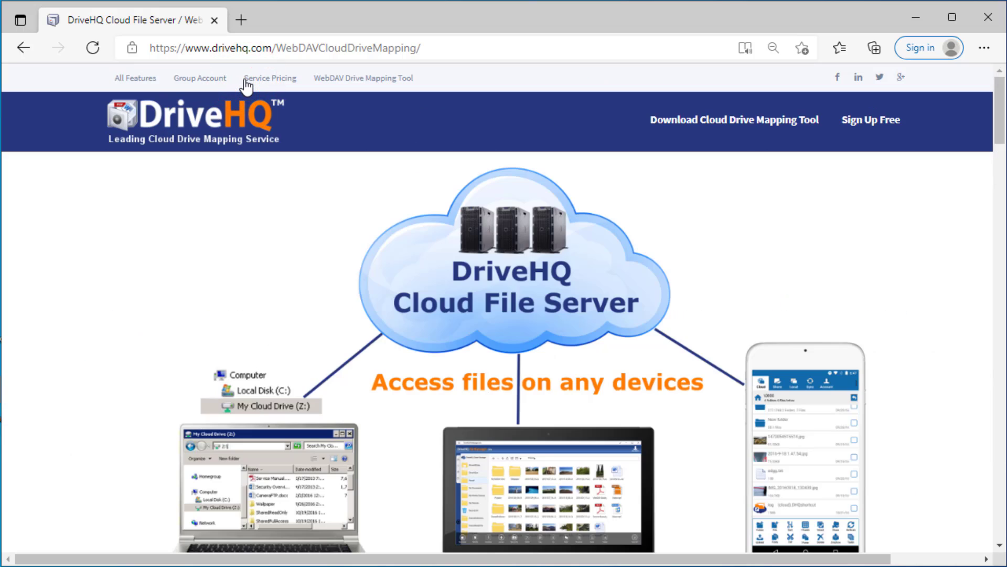